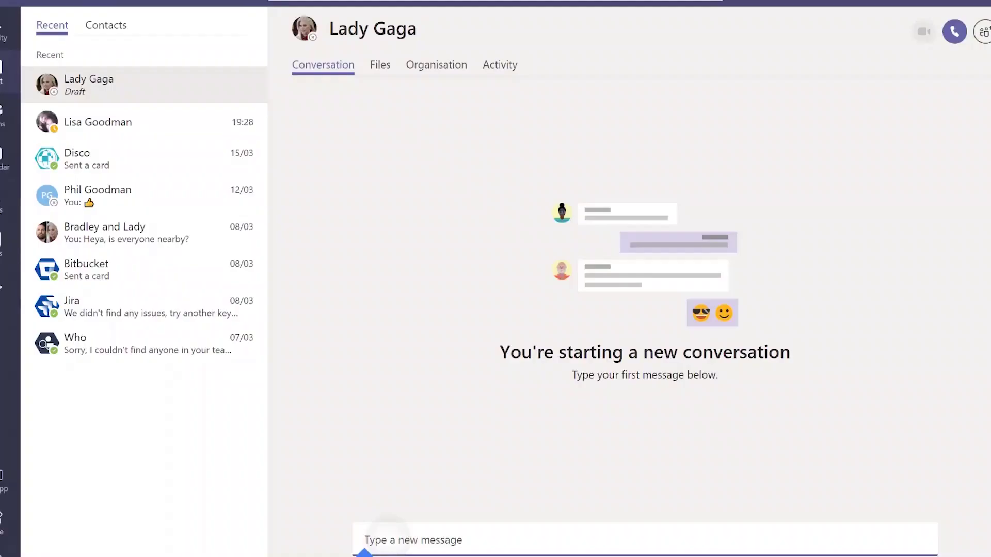
- Send the open chat contact a message containing a national insurance number for HR, and open the help on the blocked message
click(366, 540)
click(366, 540)
click(340, 514)
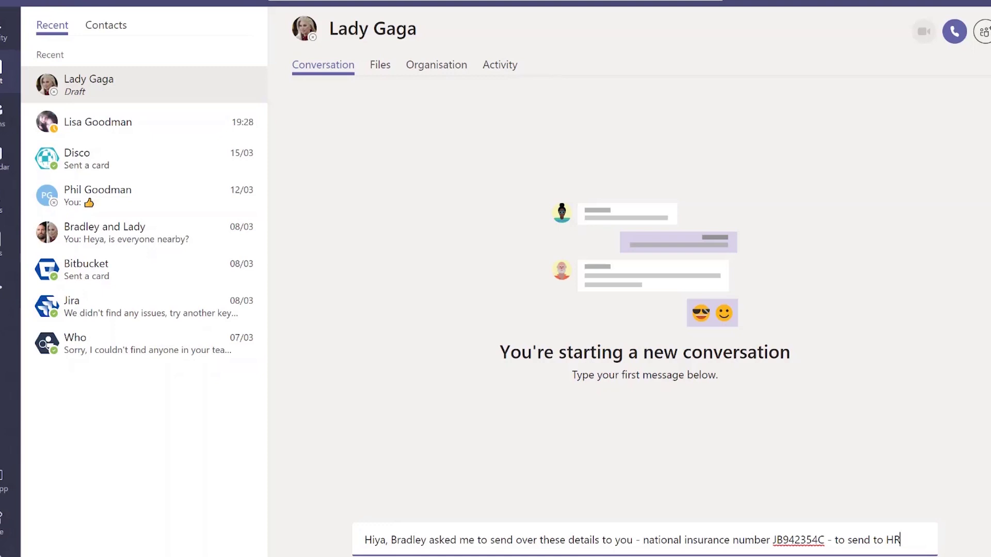
key(Return)
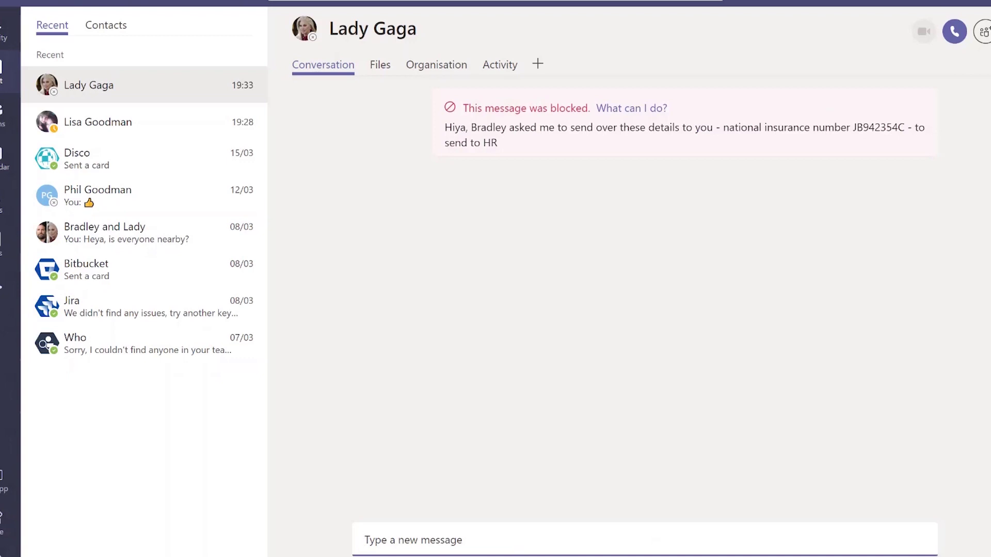
click(632, 108)
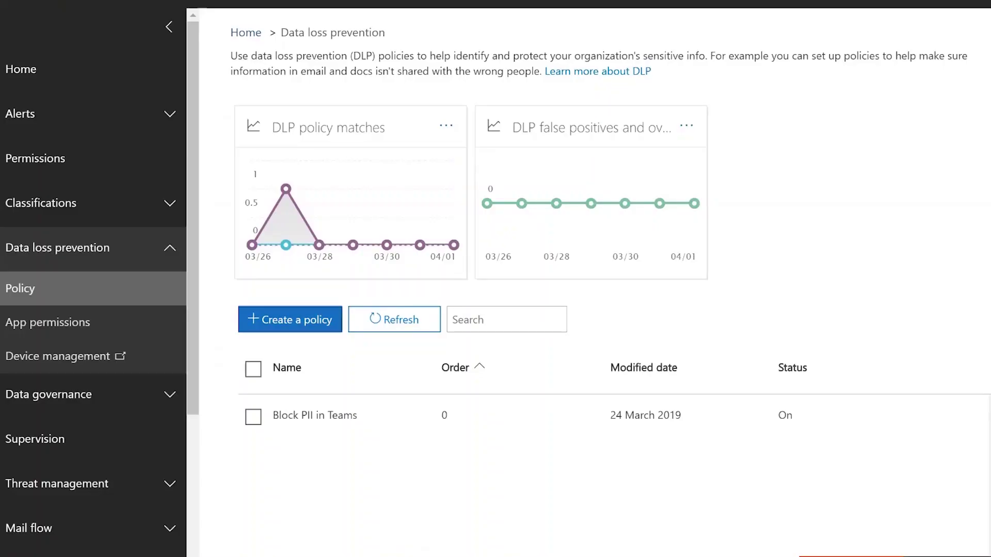
- On the Data loss prevention admin page, start a policy from the Financial template U.K. Financial Data, keeping that name
click(291, 319)
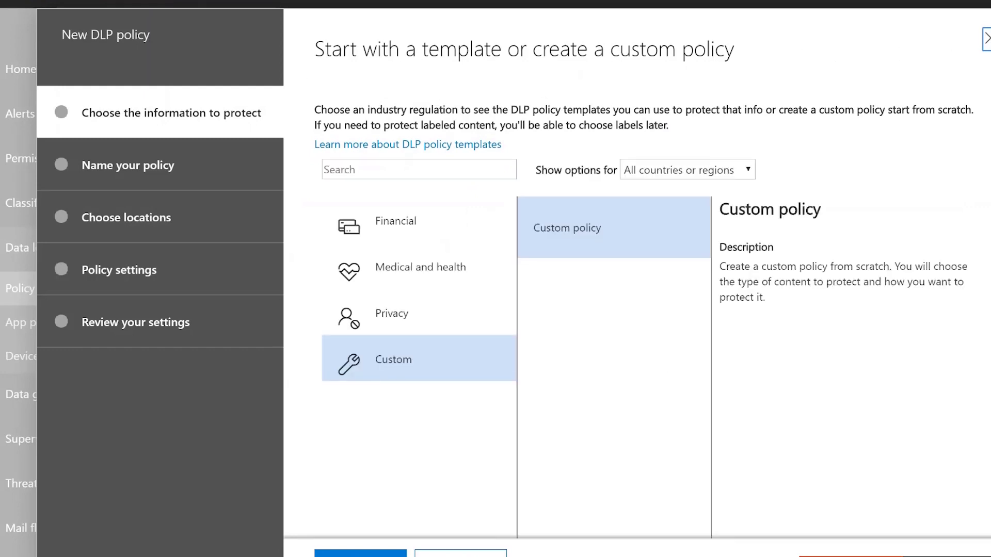
click(391, 313)
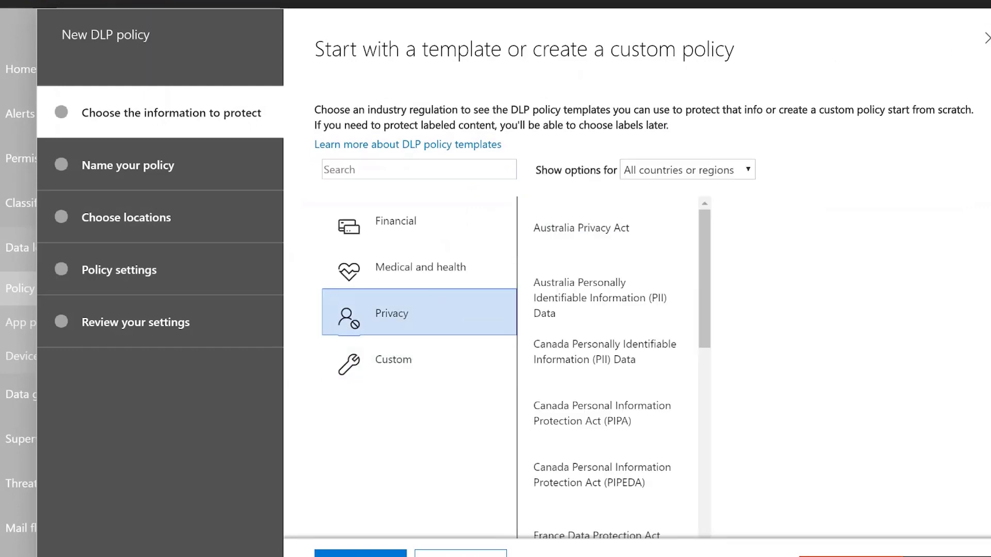
click(395, 220)
scroll(614, 362, down, 10)
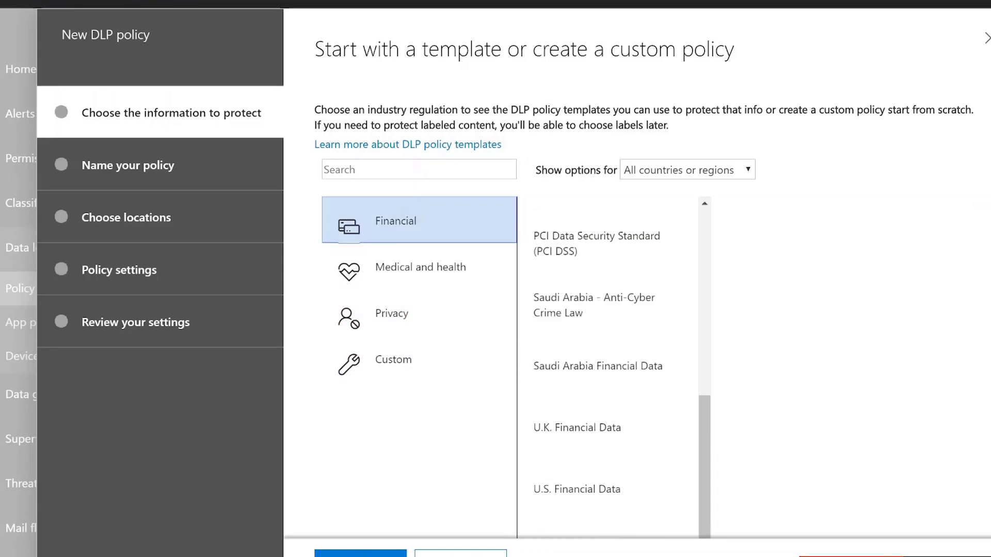
click(577, 427)
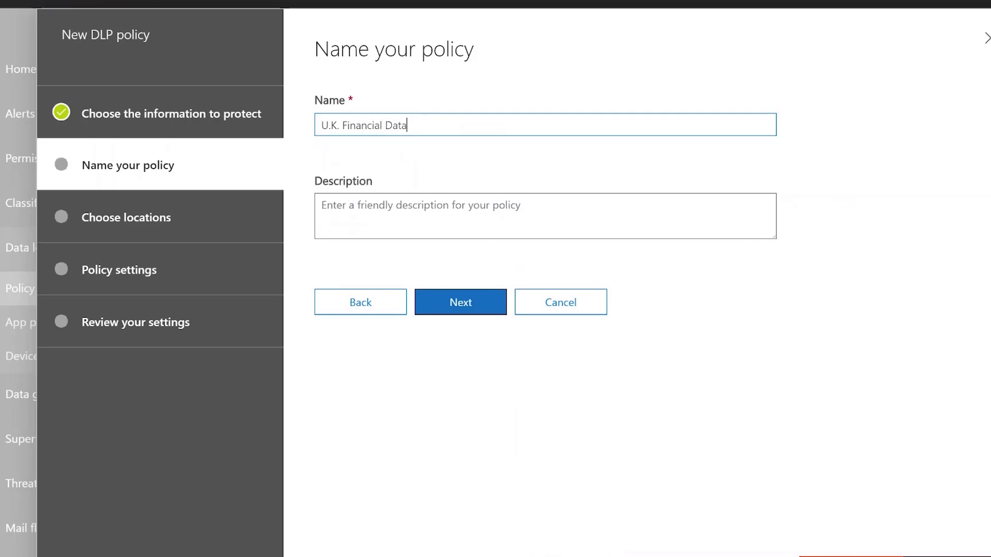
click(461, 302)
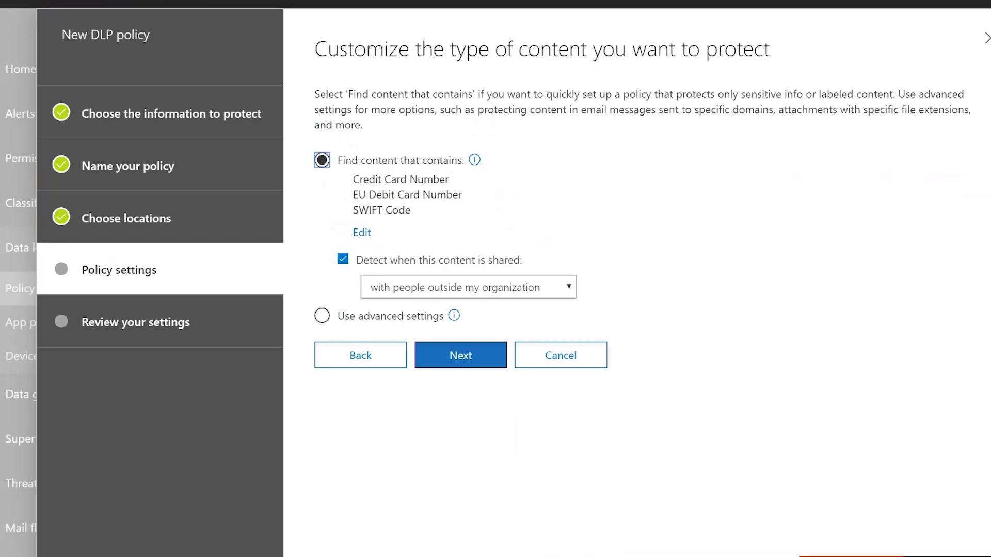
- Set detection to content shared only with people inside my organization, and return to the policy's location choices
click(468, 287)
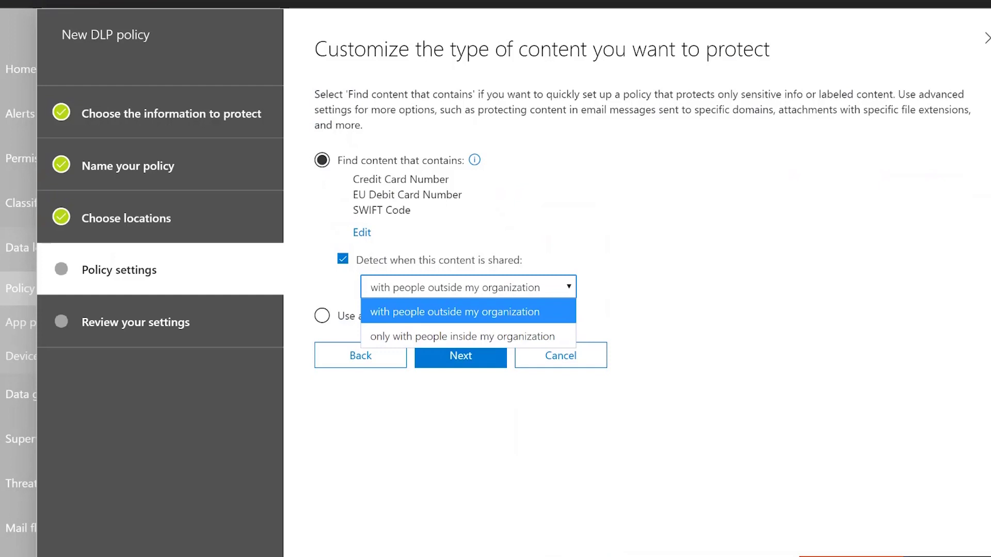
click(454, 312)
click(360, 356)
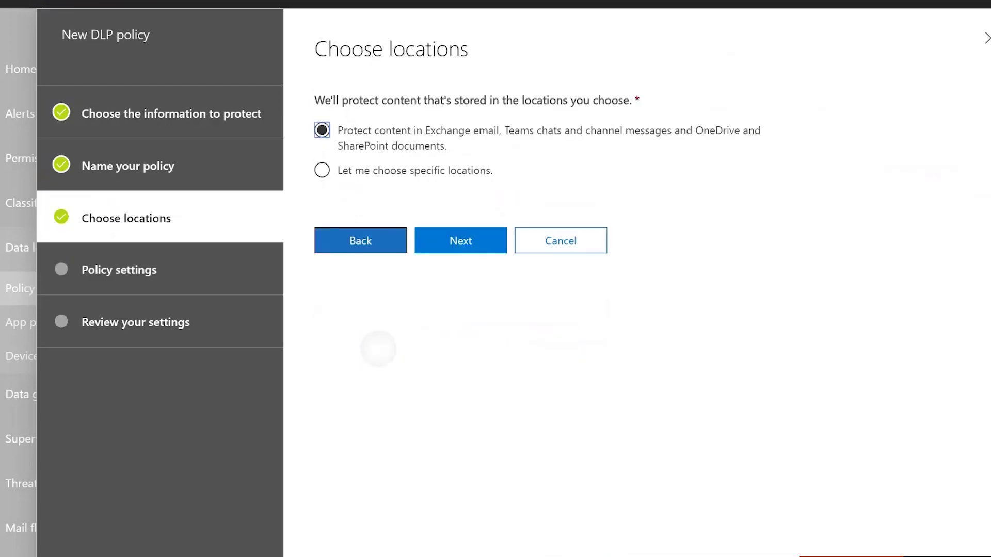
- Choose specific locations for the policy and turn off Exchange email, SharePoint sites and OneDrive accounts, leaving Teams chat and channel messages on
click(322, 170)
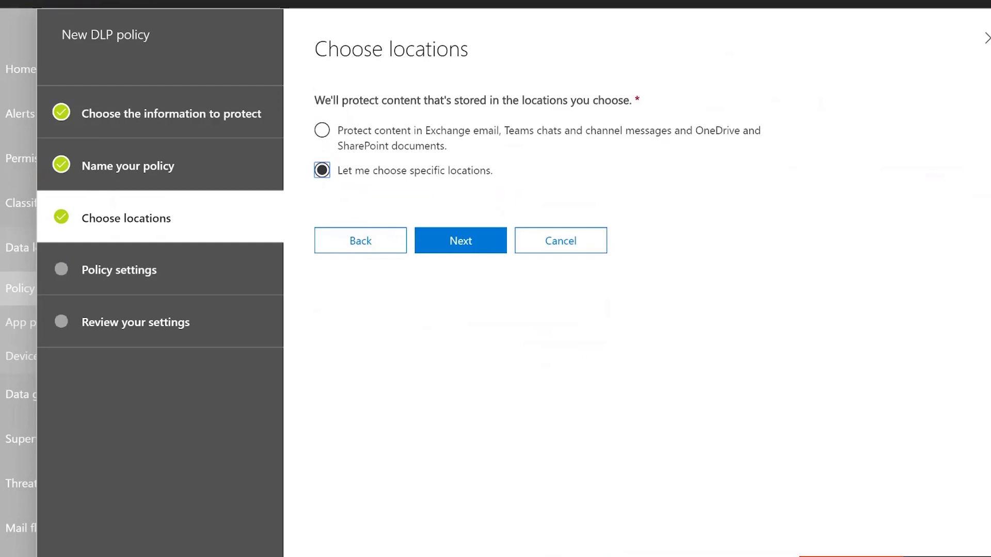
click(341, 195)
click(330, 278)
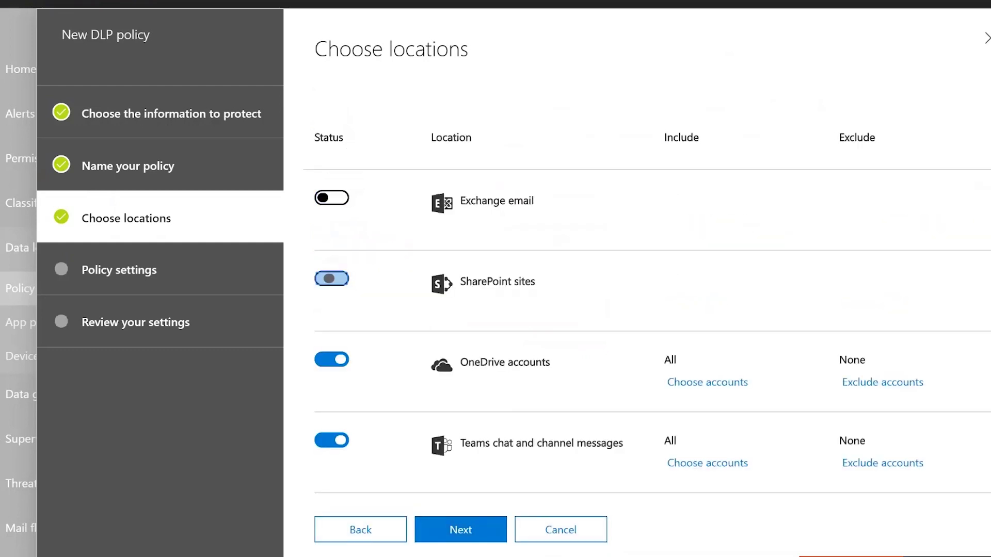
click(335, 360)
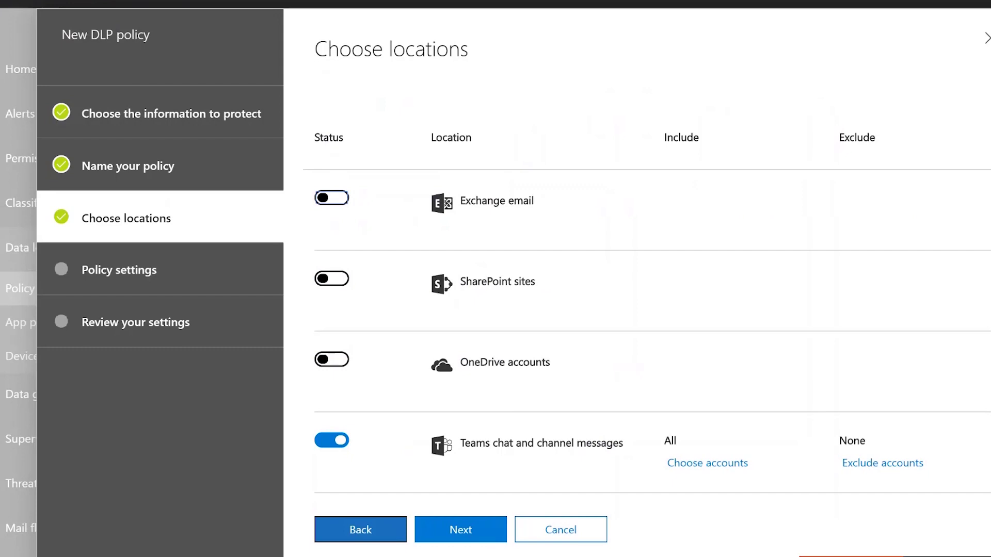
- Open the account selection for Teams chat and channel messages, close it without restricting accounts, and continue to the policy settings
click(707, 463)
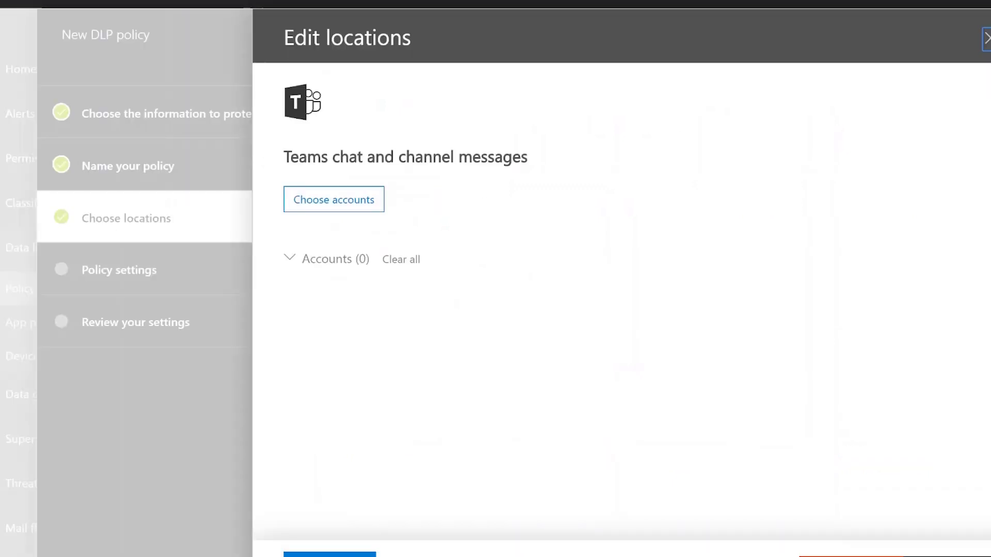
click(330, 555)
click(458, 529)
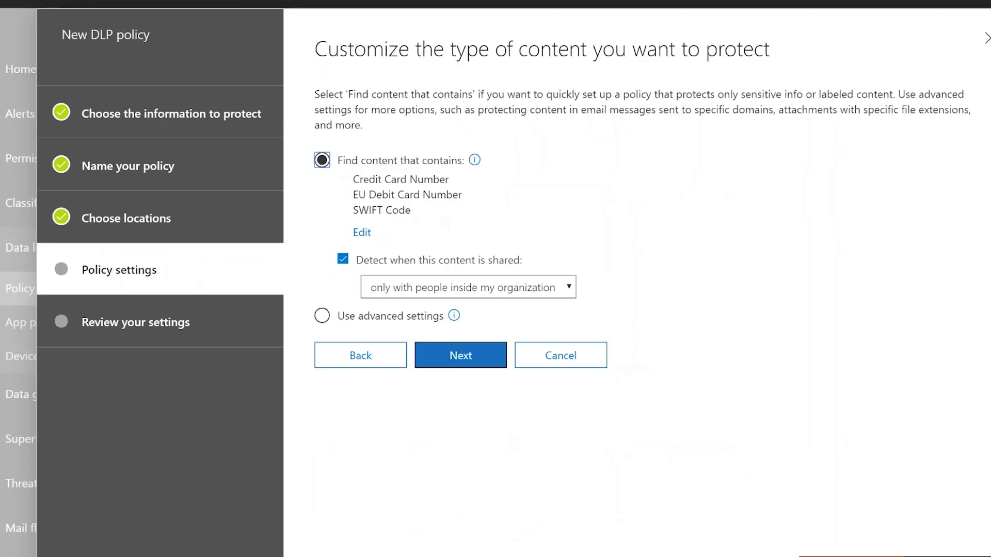
- Compare the two sharing scopes, keep detection for content shared only with people inside my organization, and continue
click(468, 287)
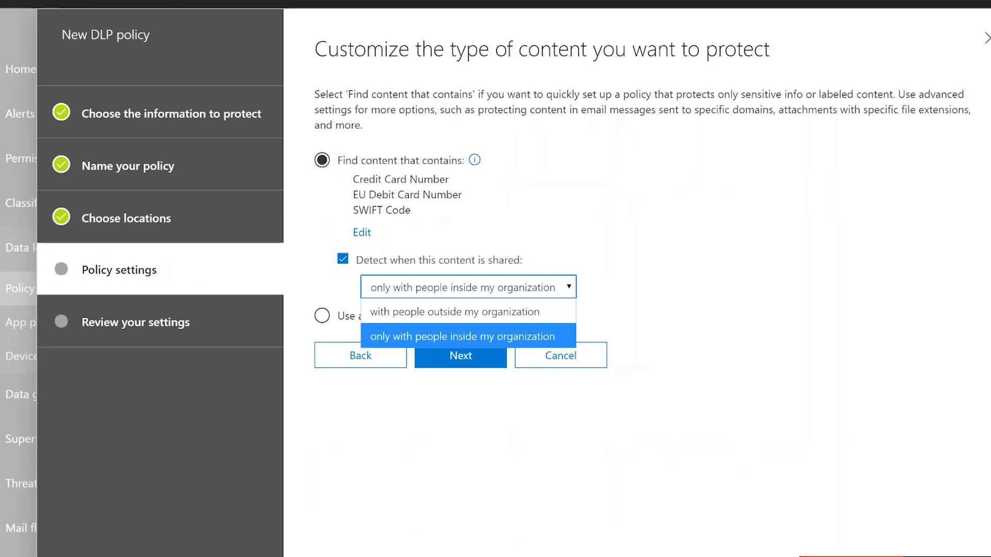
click(468, 311)
click(467, 287)
click(496, 336)
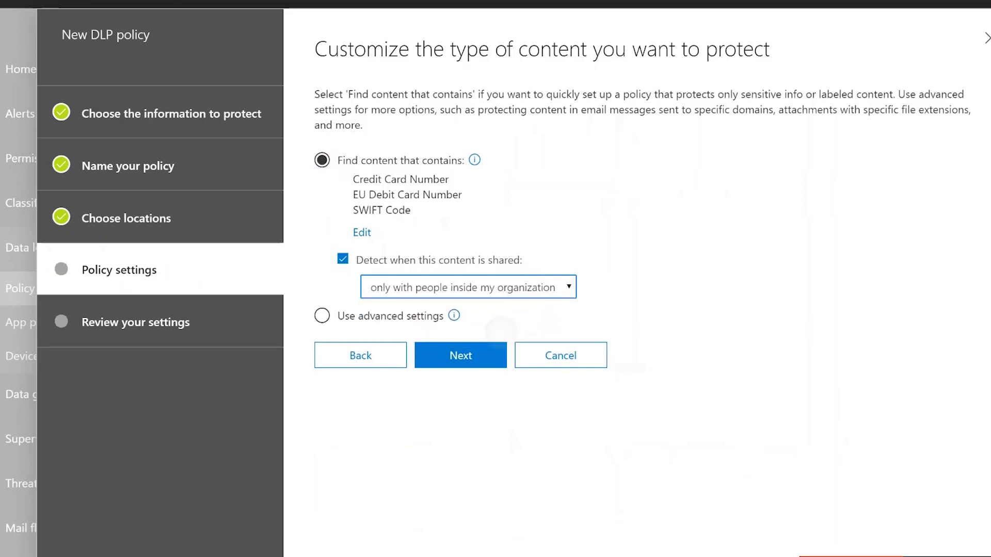
click(461, 355)
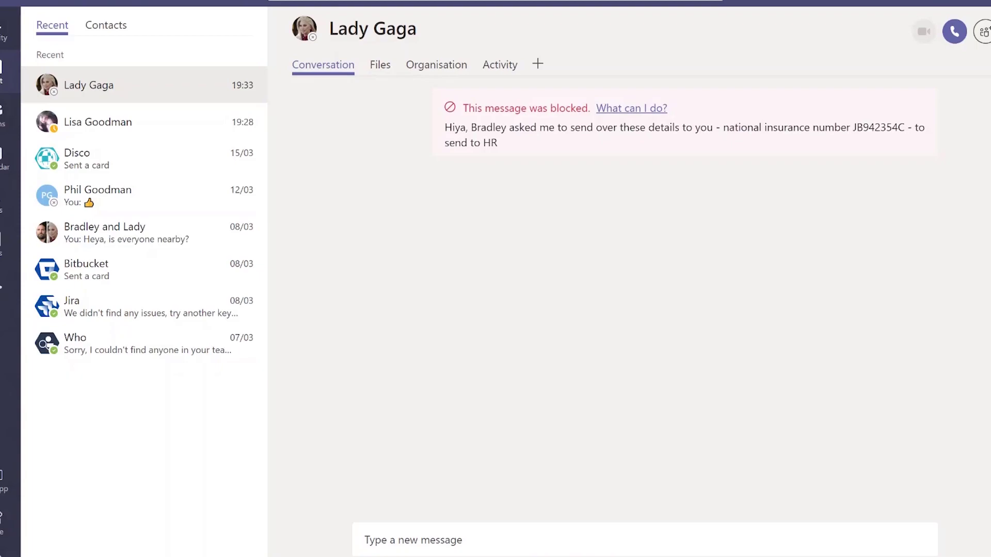
- Switch to Microsoft Teams and view the help offered on the blocked message
click(631, 108)
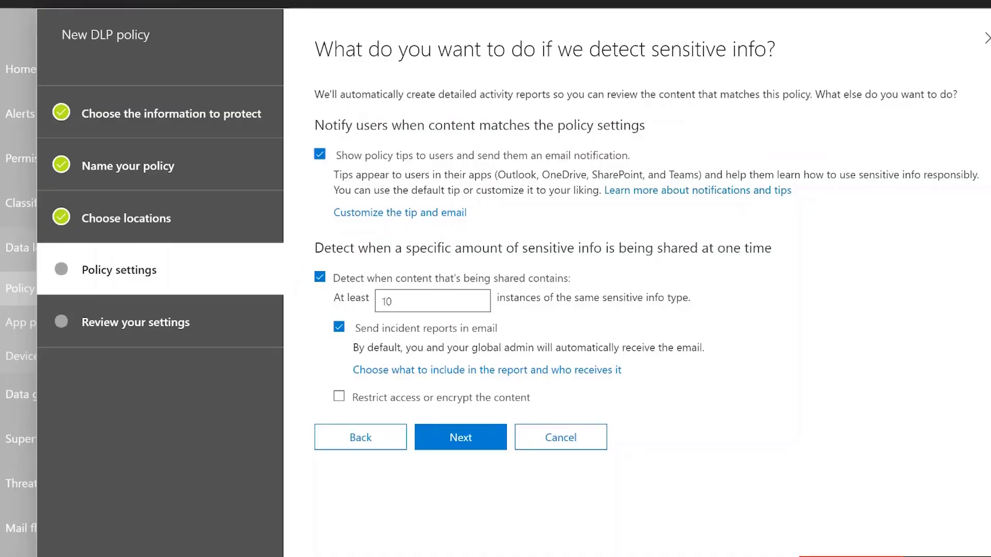
- Back in the DLP policy settings, set the detection threshold to at least 1 instance of the same sensitive info type
click(390, 309)
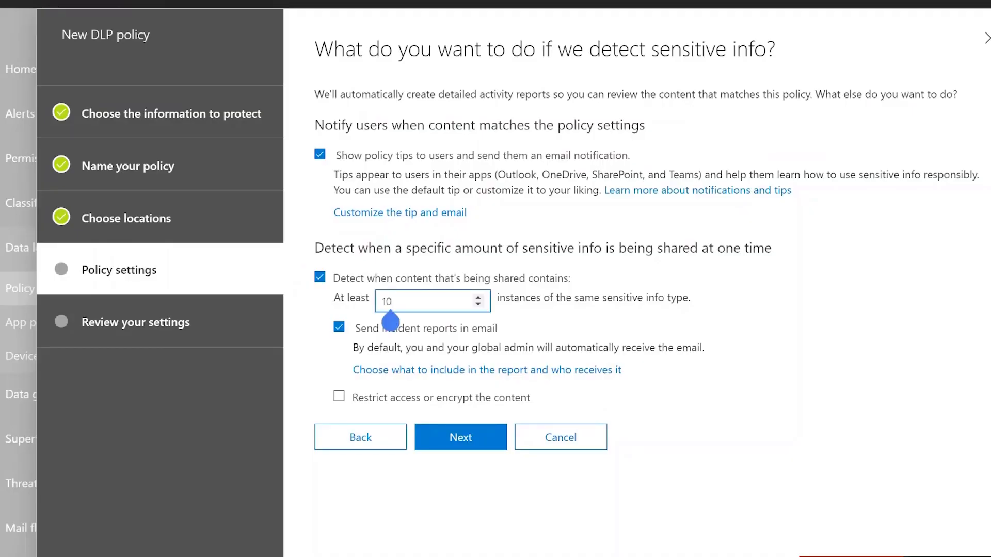
click(478, 304)
click(478, 305)
click(478, 305)
click(478, 305)
click(478, 305)
click(478, 304)
key(BackSpace)
text(3)
key(Down)
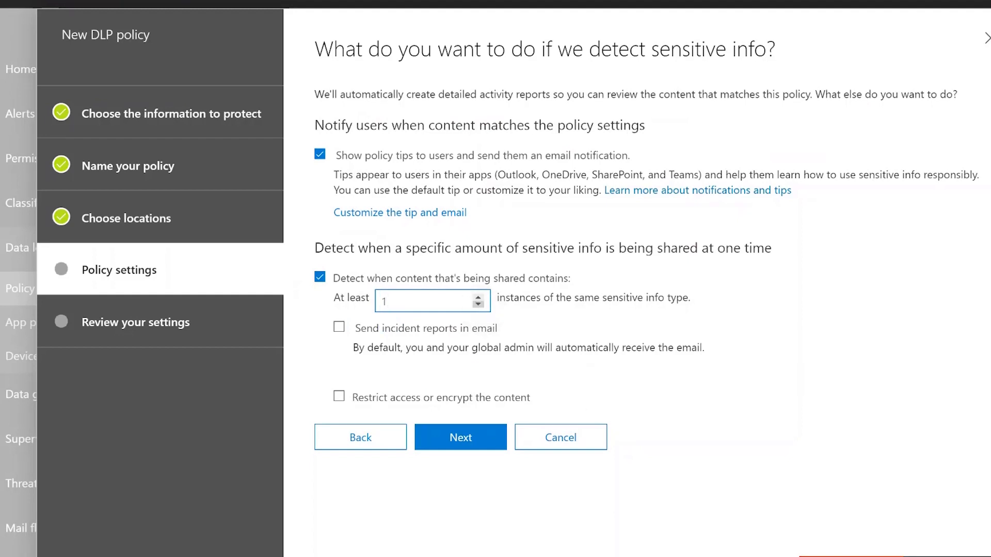
- Enable incident reports by email and restrict access by blocking people from sharing the content
click(339, 327)
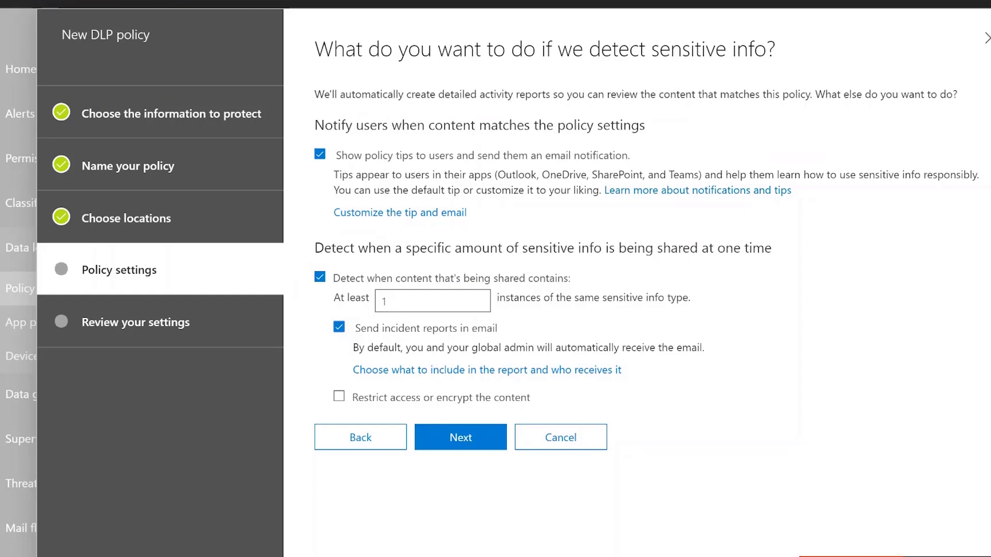
click(339, 396)
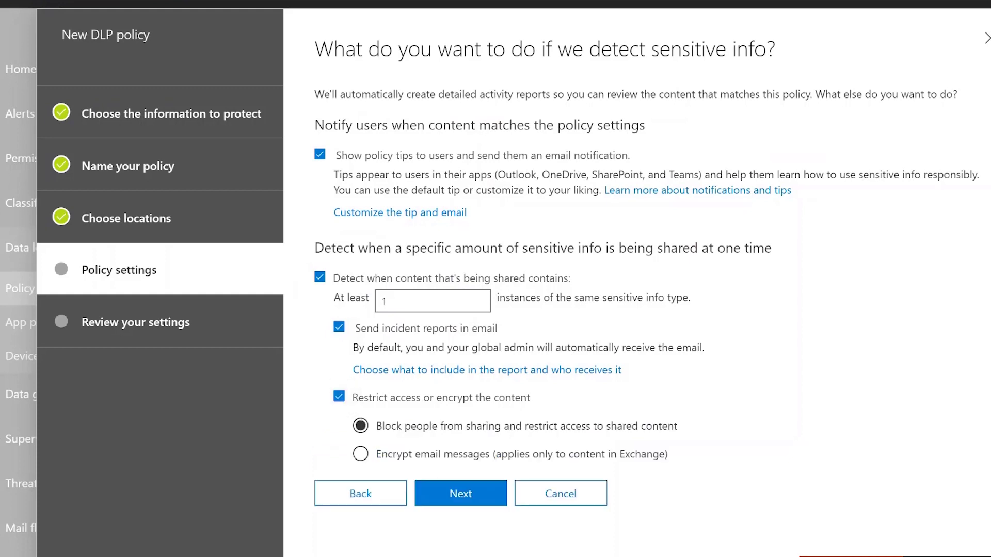
click(459, 495)
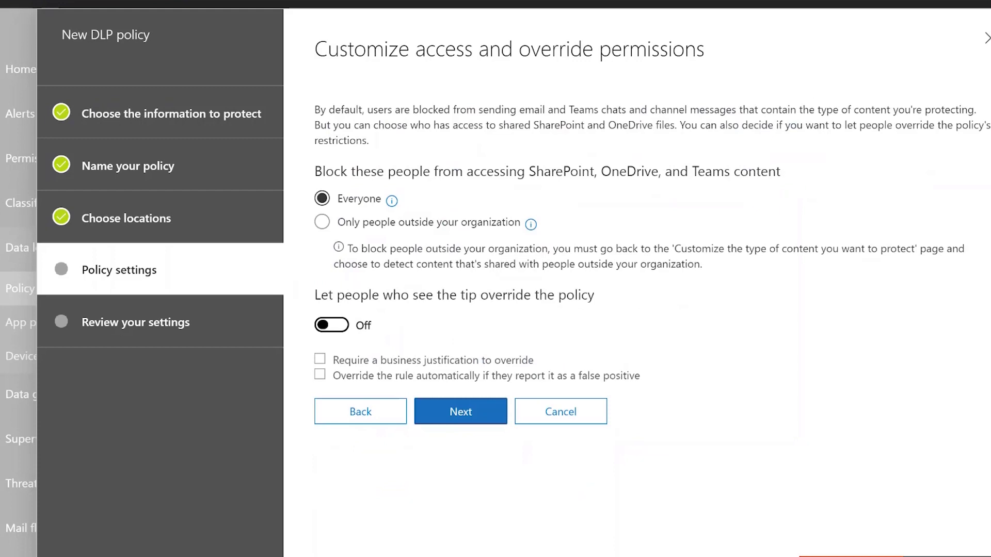
- Accept the default access and override permissions, and create the policy with it turned on right away
click(470, 403)
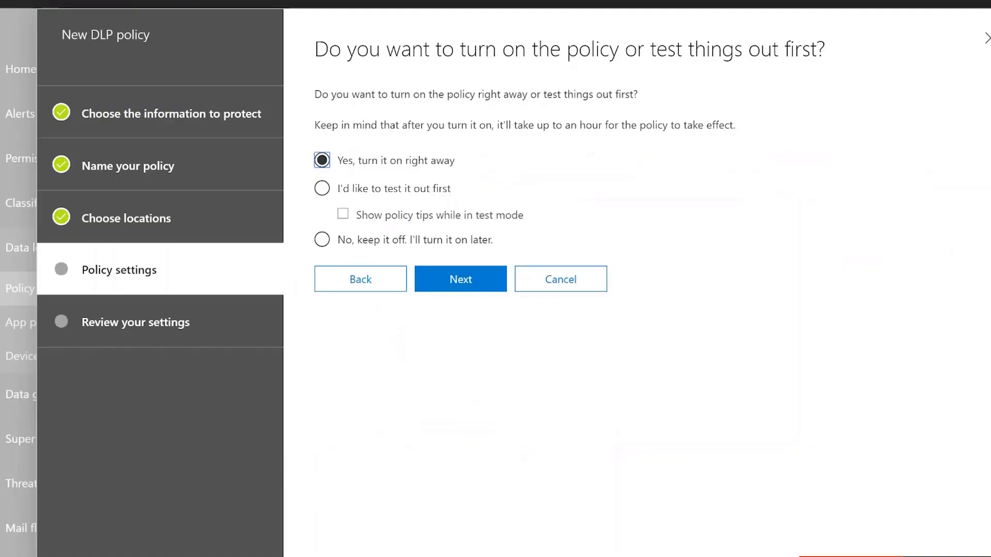
click(460, 276)
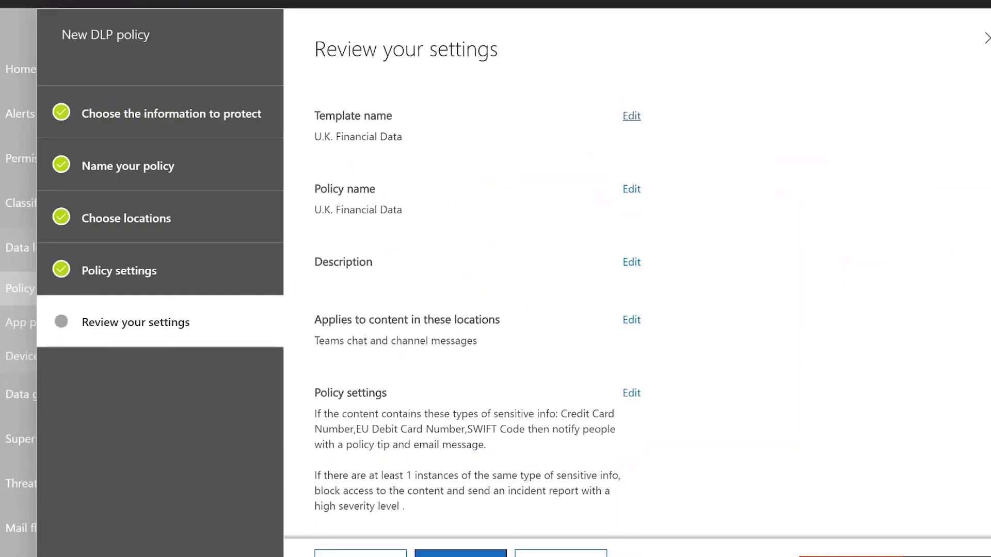
click(468, 551)
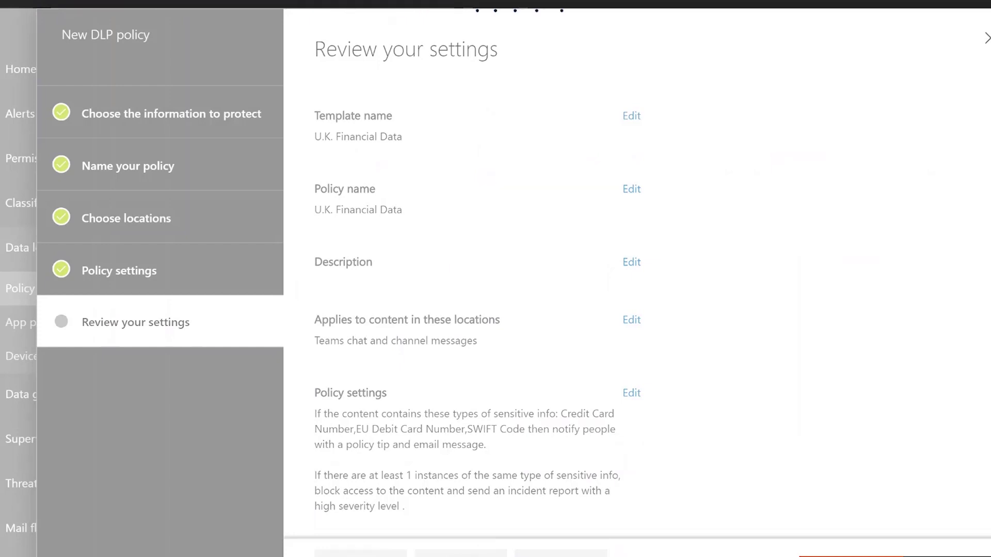